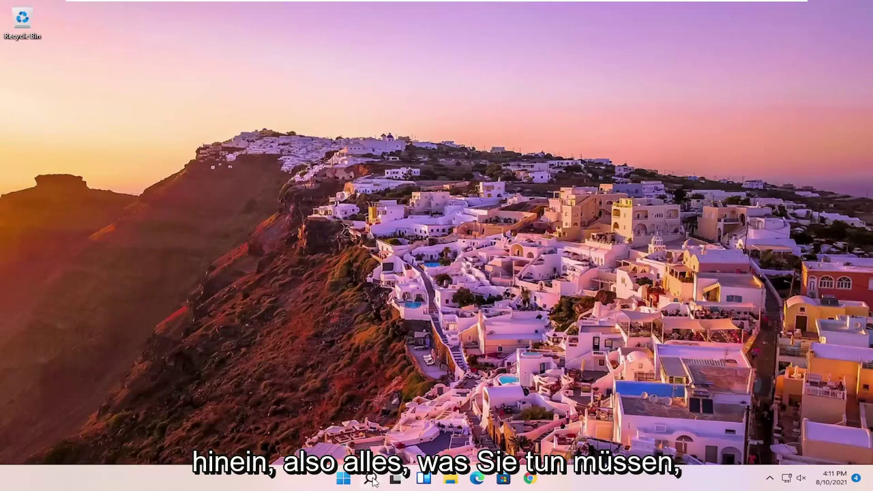
Step: Search Windows for 'voice recorder' to find the Voice Recorder app
{"action": "left_click", "coordinate": [370, 479]}
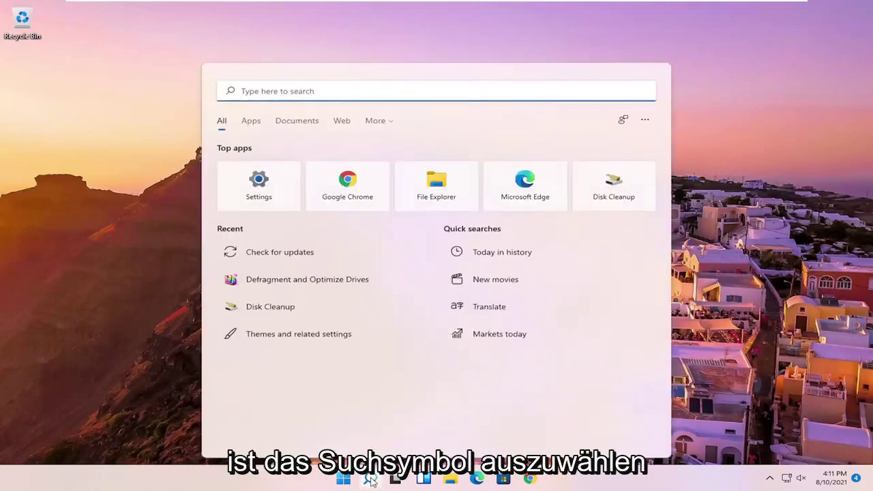
{"action": "type", "text": "voice "}
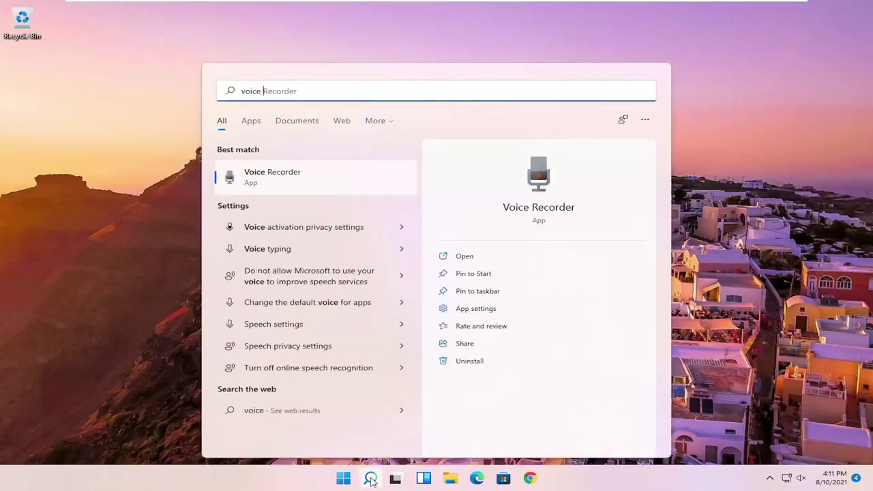
{"action": "type", "text": "recorder"}
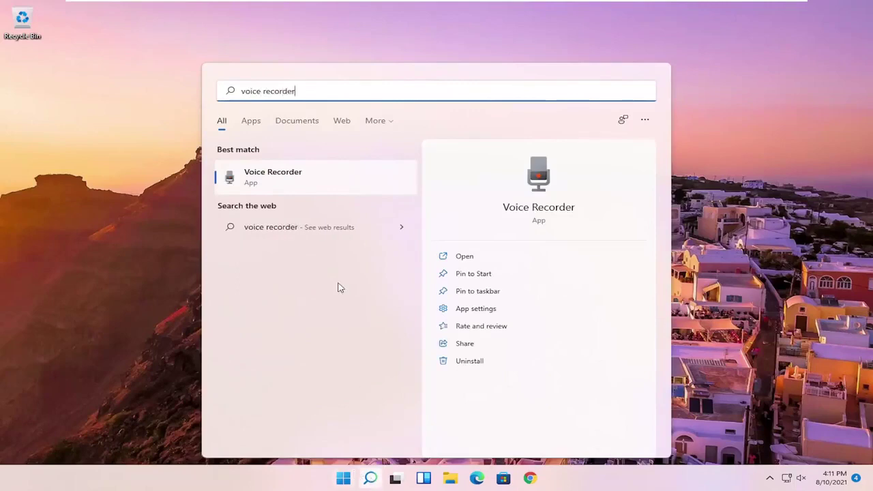
Step: Launch Voice Recorder, centre its window, and grant it microphone access
{"action": "left_click", "coordinate": [294, 180]}
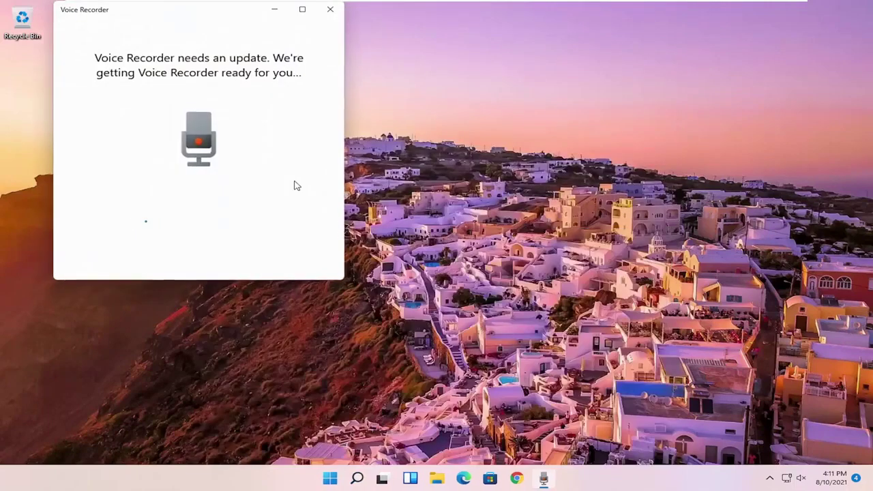
{"action": "left_click_drag", "start_coordinate": [218, 13], "coordinate": [437, 68]}
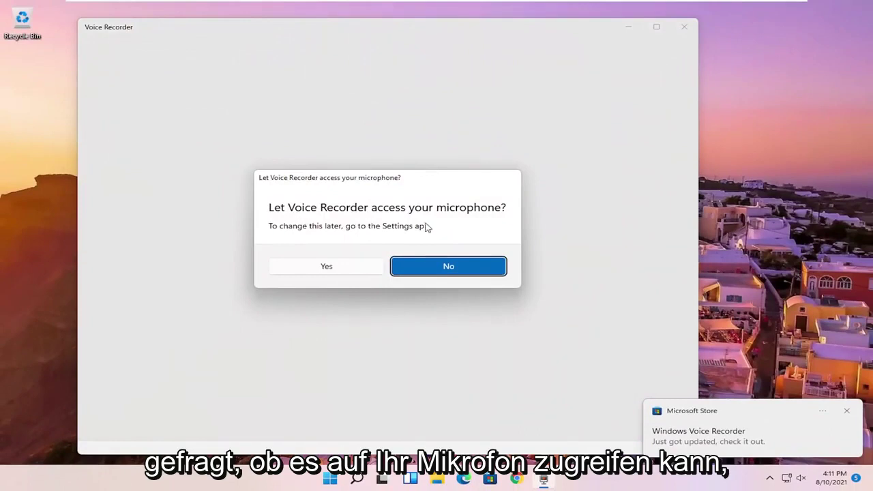
{"action": "left_click", "coordinate": [314, 273]}
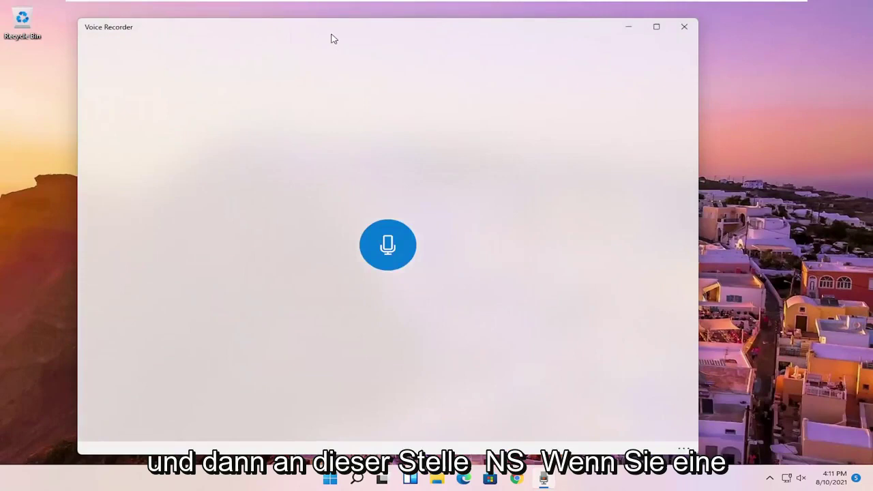
{"action": "left_click_drag", "start_coordinate": [332, 38], "coordinate": [377, 35]}
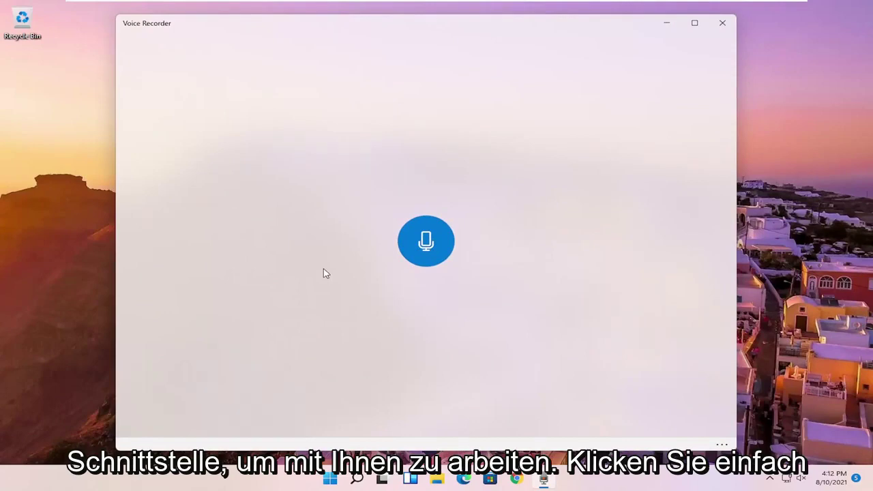
Step: Record a 13-second clip with markers at 0:08, 0:10 and 0:11, then stop it
{"action": "left_click", "coordinate": [422, 237]}
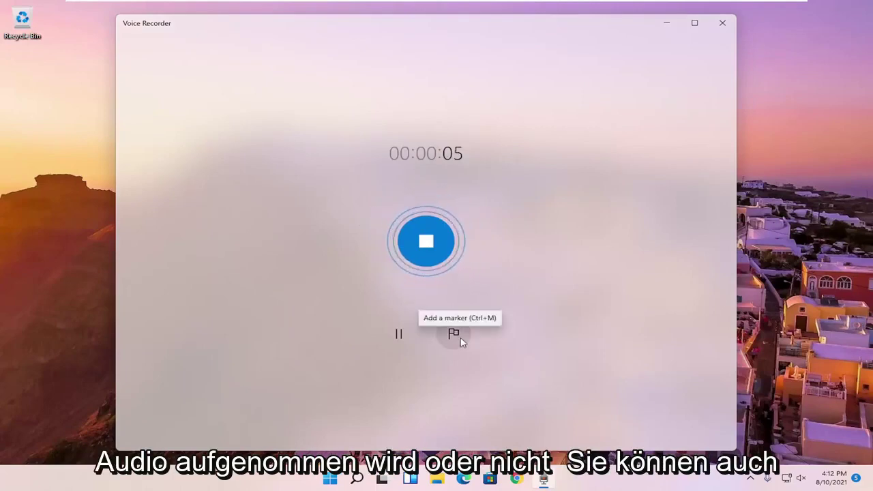
{"action": "left_click", "coordinate": [398, 335]}
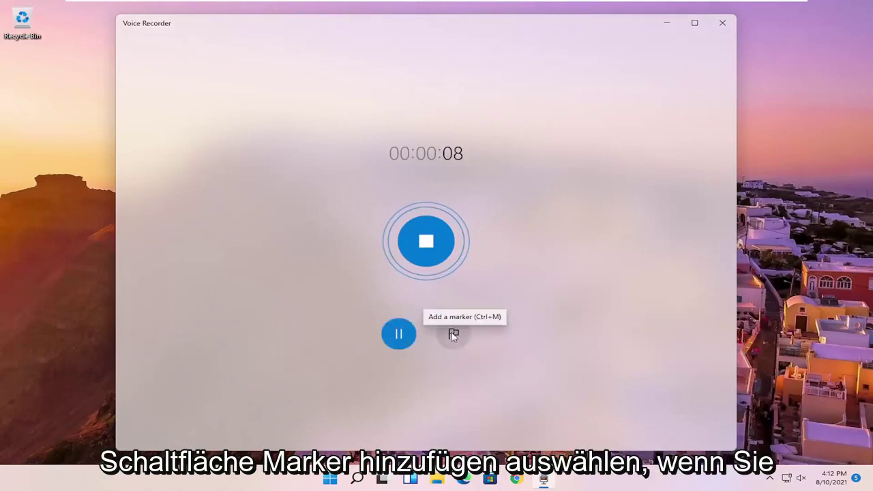
{"action": "left_click", "coordinate": [453, 333]}
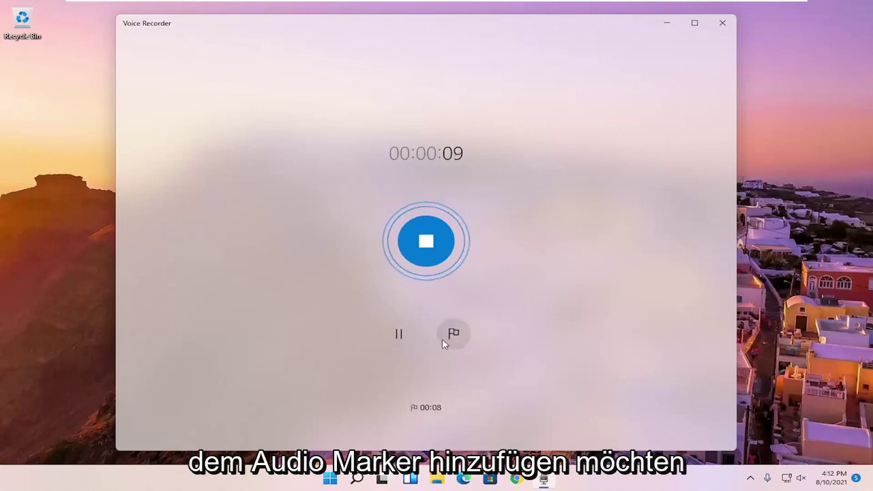
{"action": "left_click", "coordinate": [455, 339]}
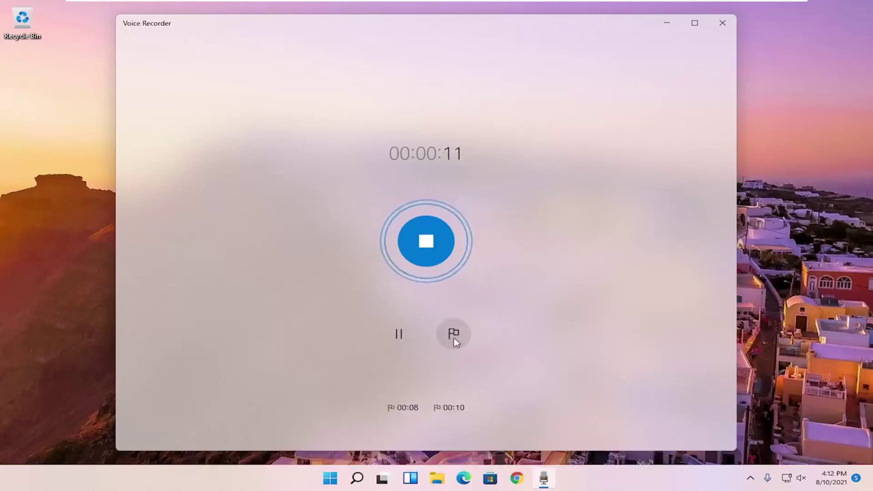
{"action": "left_click", "coordinate": [454, 337]}
{"action": "left_click", "coordinate": [399, 334]}
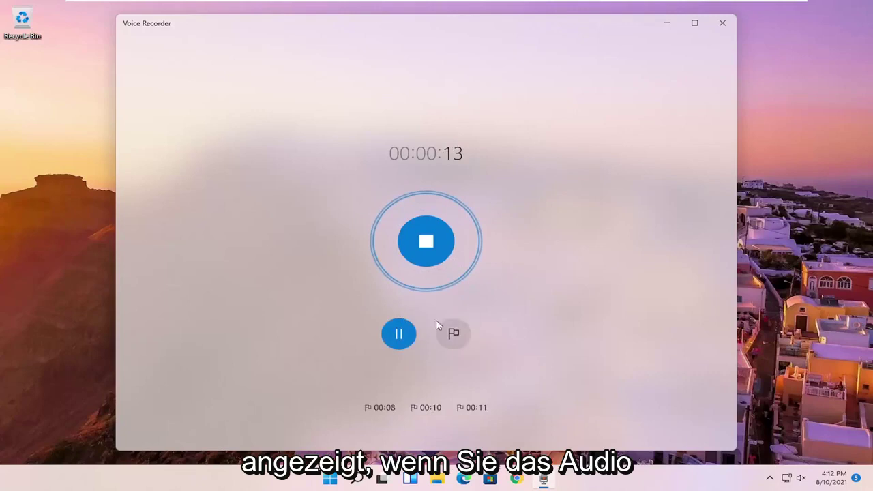
{"action": "left_click", "coordinate": [421, 242]}
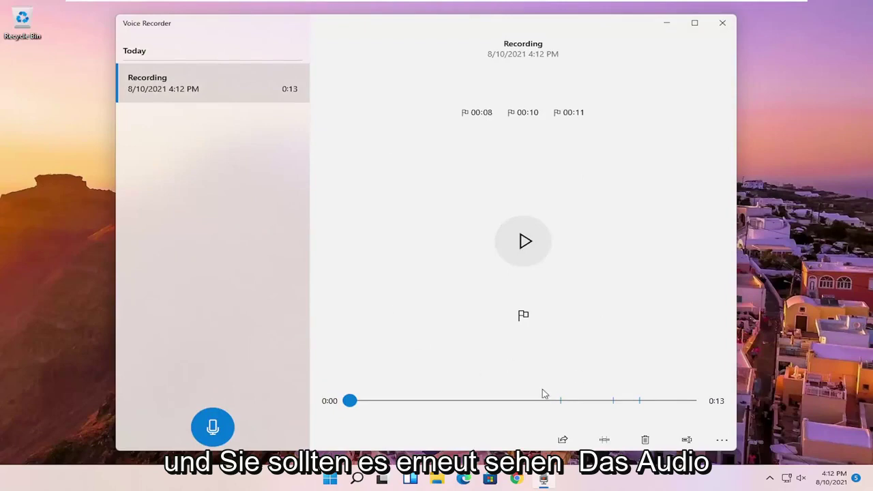
{"action": "left_click", "coordinate": [527, 249]}
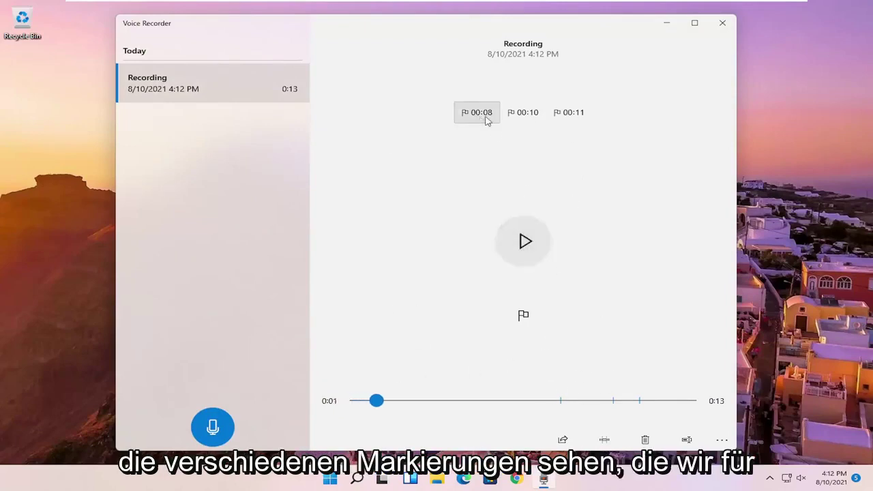
{"action": "left_click", "coordinate": [575, 115]}
{"action": "left_click", "coordinate": [524, 114]}
{"action": "left_click", "coordinate": [471, 116]}
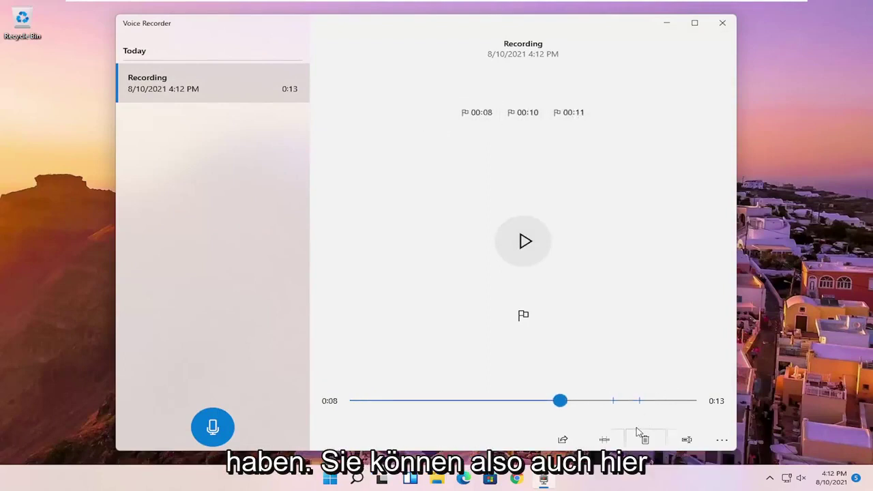
{"action": "left_click", "coordinate": [562, 440]}
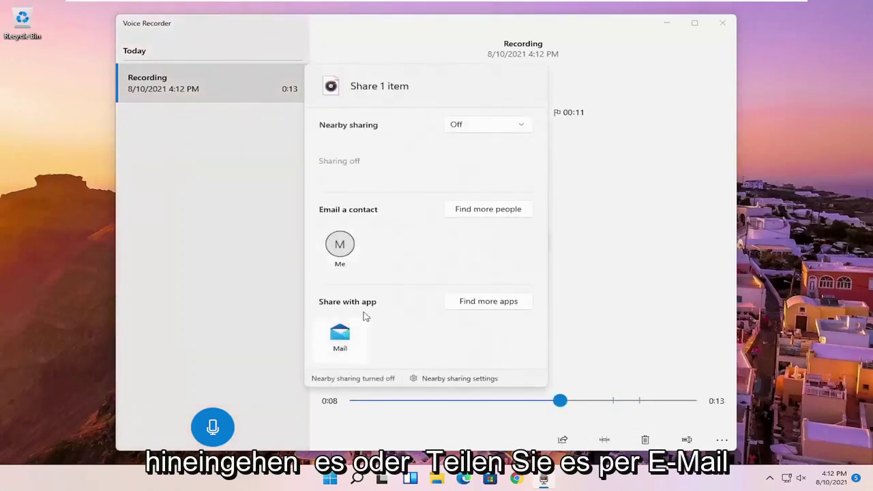
{"action": "left_click", "coordinate": [473, 127]}
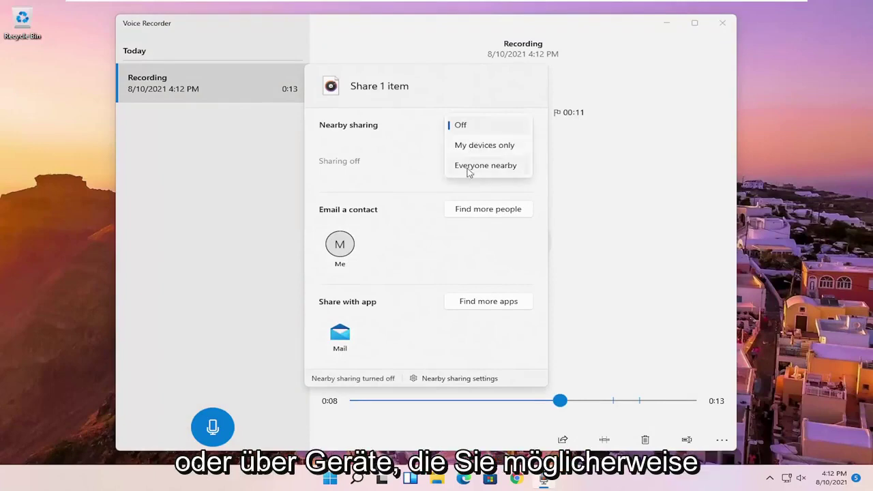
{"action": "left_click", "coordinate": [602, 264]}
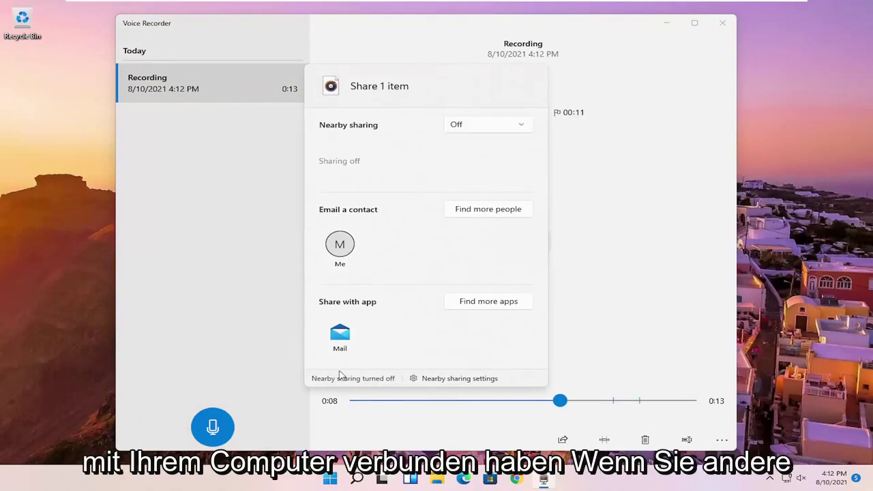
{"action": "left_click", "coordinate": [211, 302]}
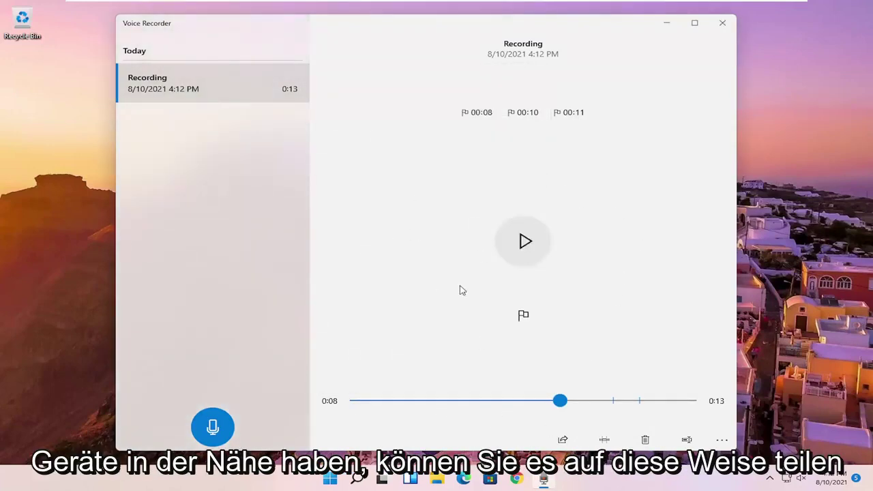
Step: Cancel trimming so the clip stays 13 seconds, then play it from 0:08
{"action": "left_click", "coordinate": [605, 440]}
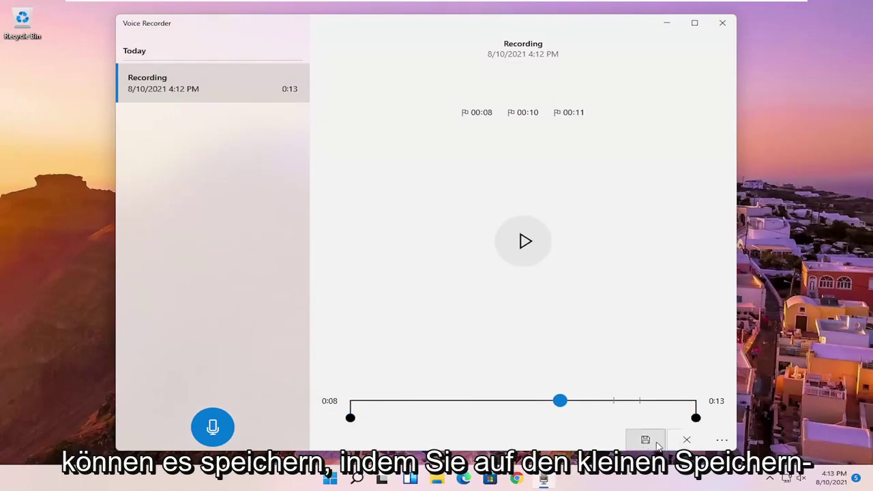
{"action": "left_click", "coordinate": [686, 440]}
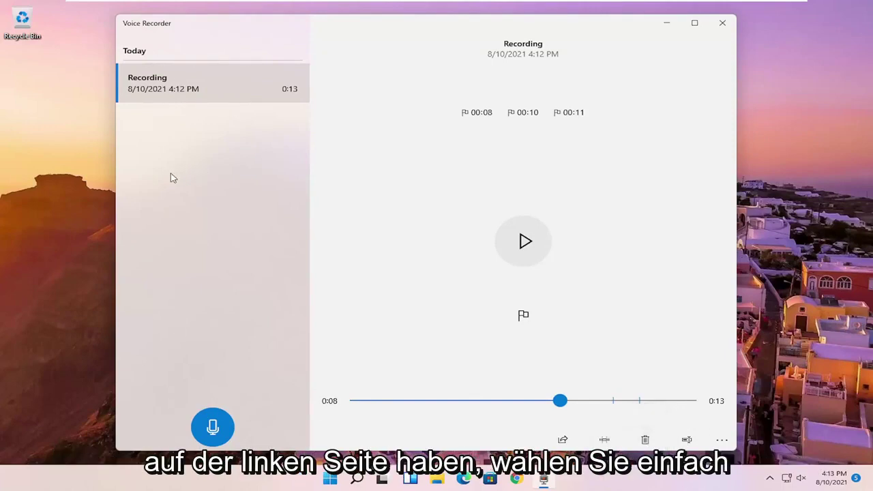
{"action": "left_click", "coordinate": [204, 82]}
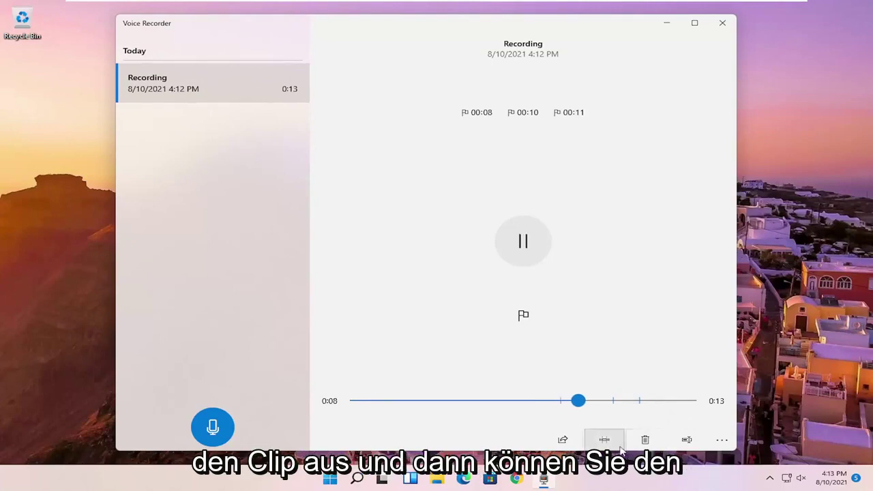
Step: Rename the recording to 'What The Clip Is'
{"action": "left_click", "coordinate": [699, 442]}
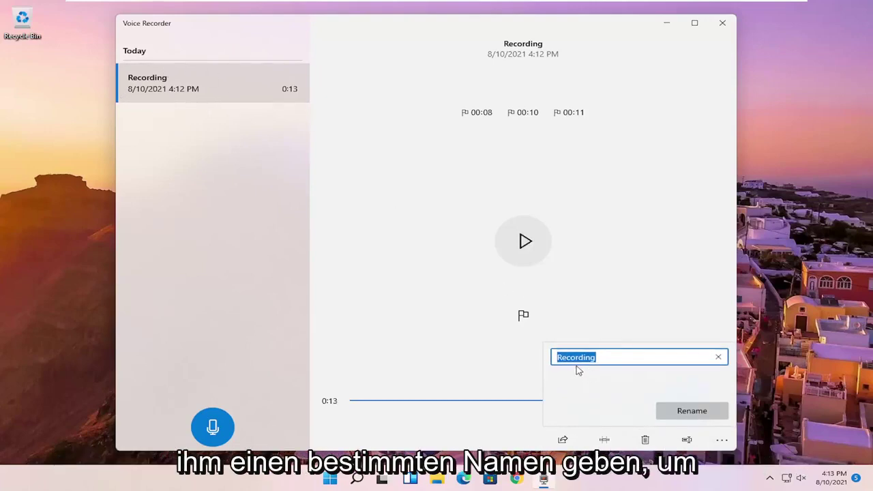
{"action": "key", "text": "BackSpace"}
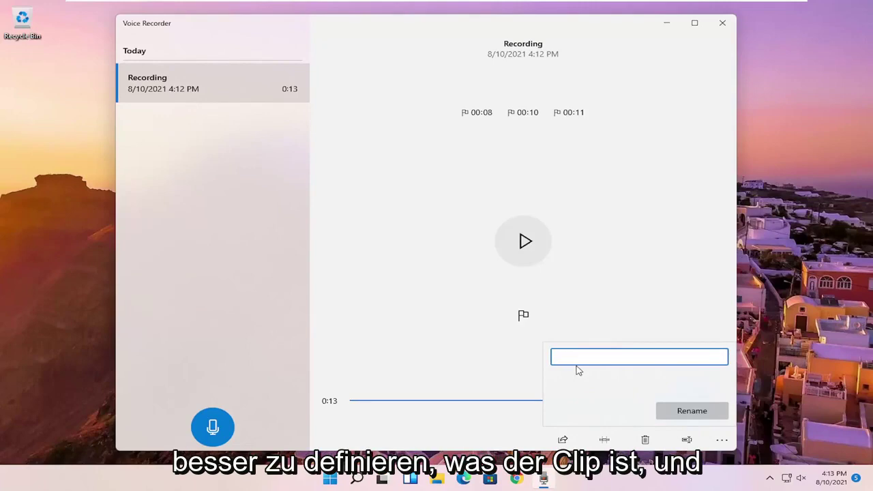
{"action": "type", "text": "s"}
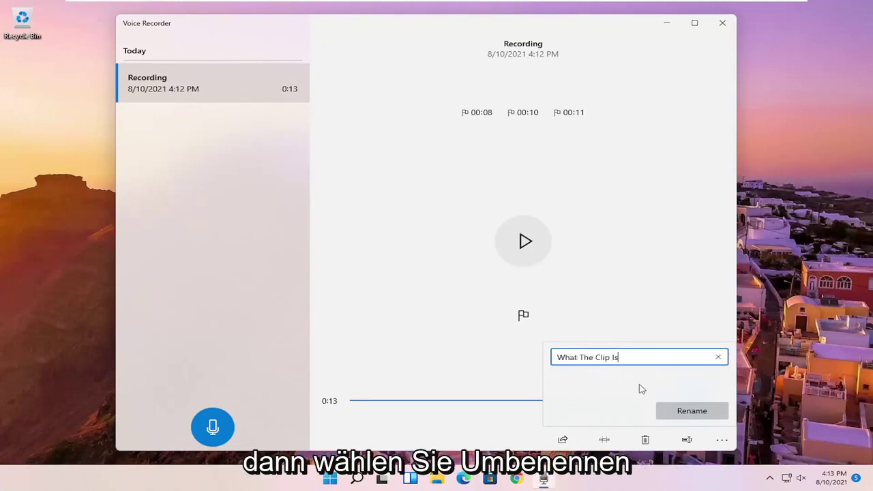
{"action": "left_click", "coordinate": [692, 410]}
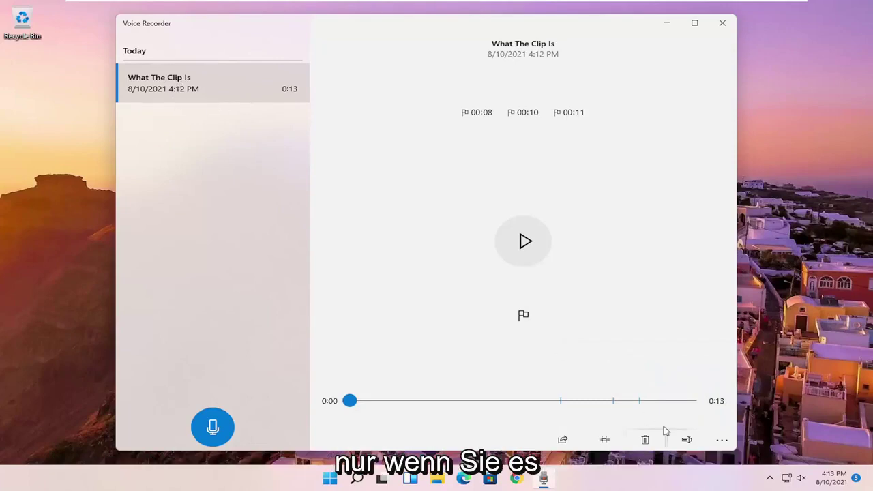
Step: Open the recording's file location in File Explorer
{"action": "left_click", "coordinate": [723, 440]}
{"action": "left_click", "coordinate": [726, 440]}
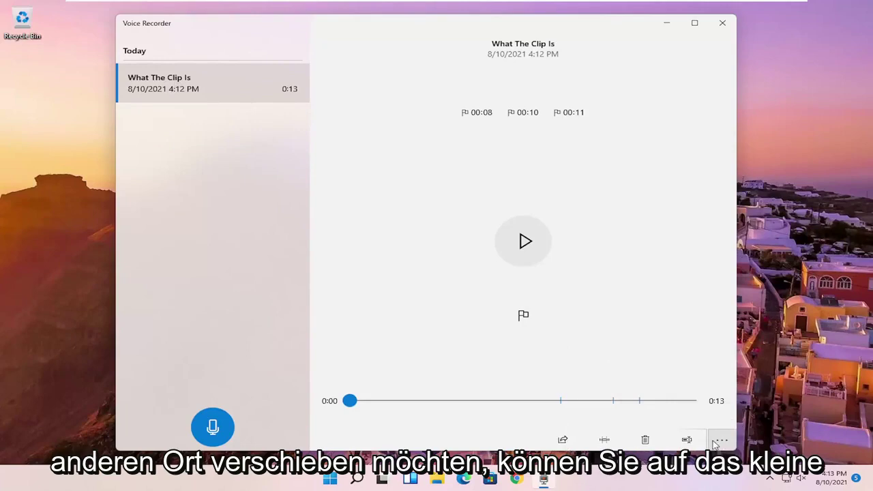
{"action": "left_click", "coordinate": [723, 440]}
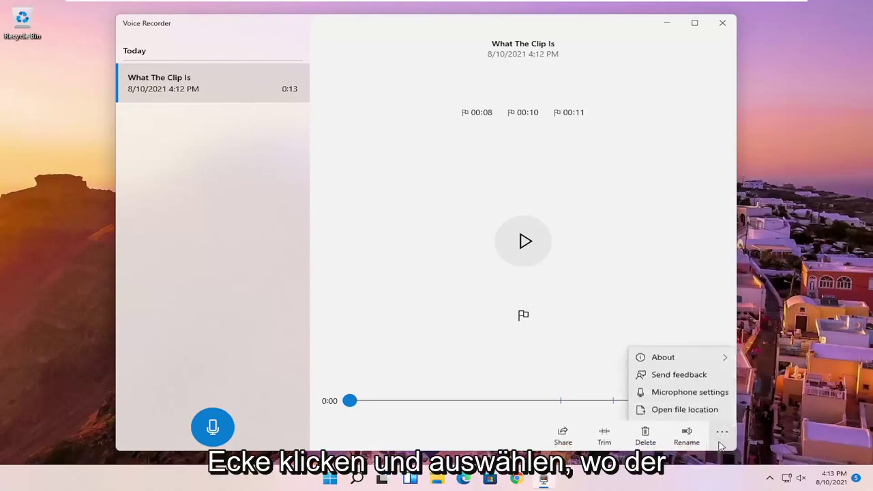
{"action": "left_click", "coordinate": [685, 408]}
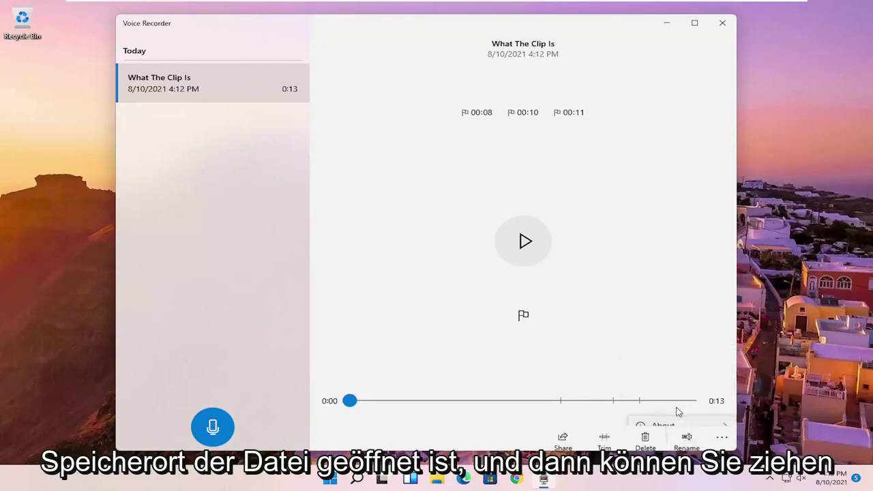
Step: Check the clip file's Properties to confirm it is an M4A file
{"action": "left_click_drag", "start_coordinate": [240, 177], "coordinate": [280, 197]}
{"action": "right_click", "coordinate": [249, 178]}
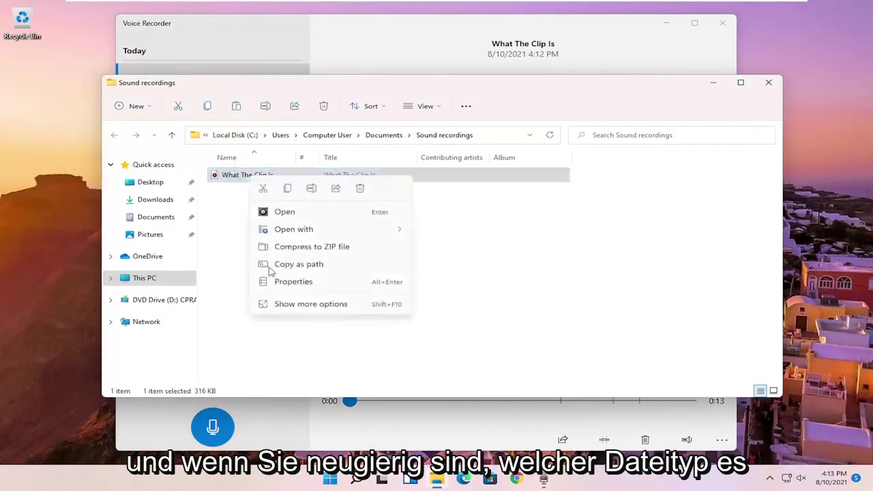
{"action": "left_click", "coordinate": [287, 282]}
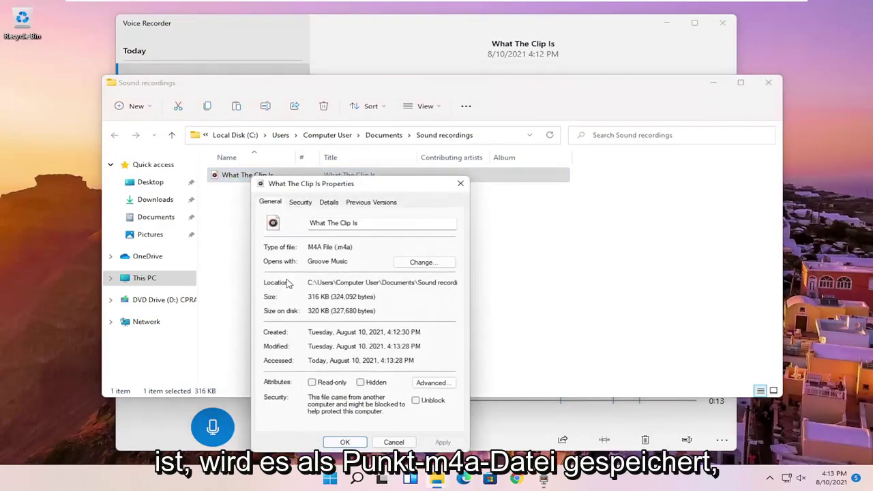
{"action": "left_click", "coordinate": [460, 183]}
Step: Close the Sound recordings folder and confirm Voice Recorder's microphone access is On in Microphone settings
{"action": "left_click", "coordinate": [768, 83]}
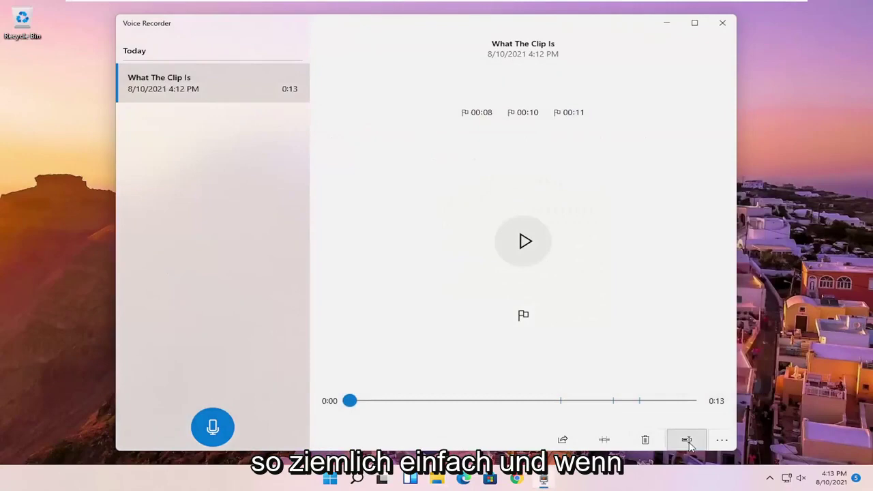
{"action": "left_click", "coordinate": [727, 442]}
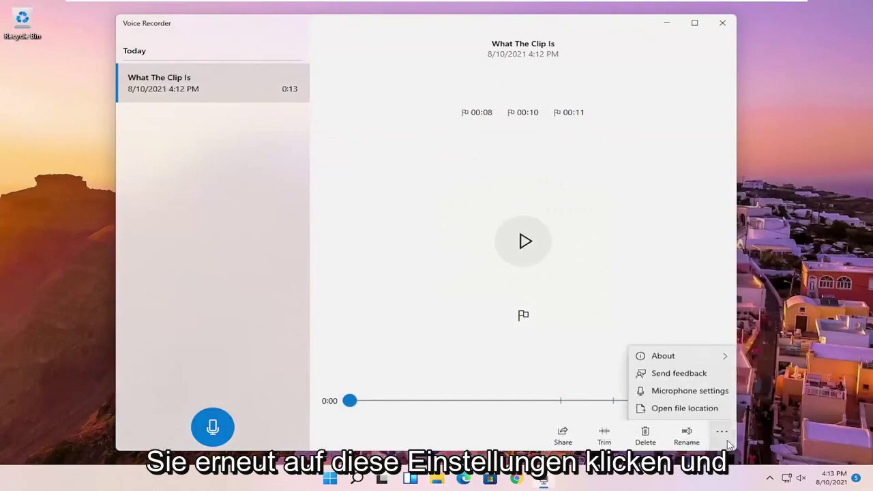
{"action": "left_click", "coordinate": [697, 391]}
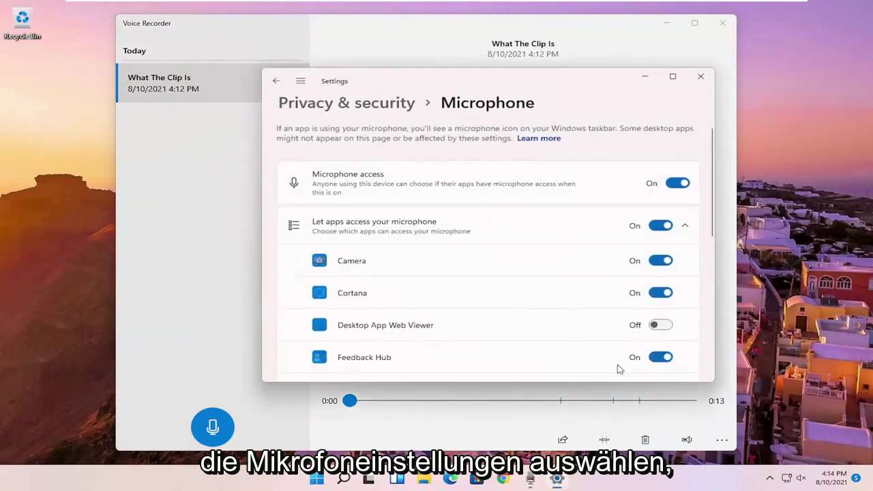
{"action": "scroll", "coordinate": [606, 200], "scroll_direction": "down", "scroll_amount": 1}
{"action": "scroll", "coordinate": [522, 195], "scroll_direction": "down", "scroll_amount": 2}
{"action": "scroll", "coordinate": [522, 248], "scroll_direction": "down", "scroll_amount": 3}
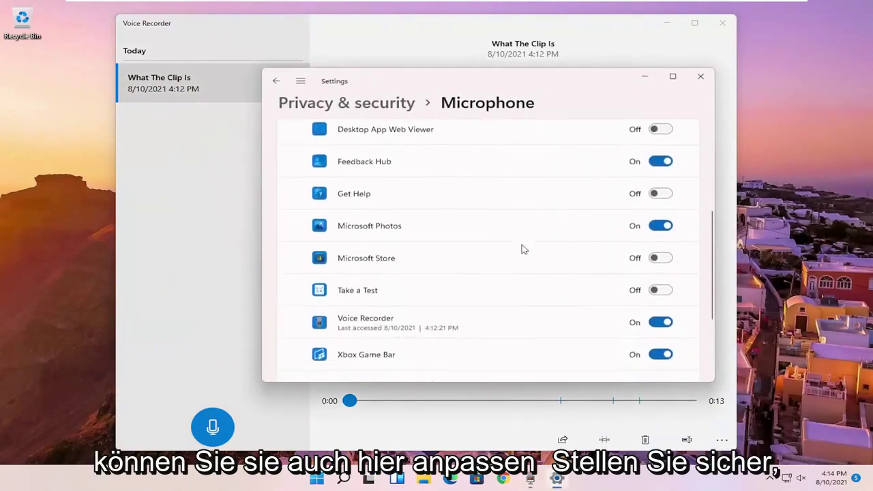
{"action": "scroll", "coordinate": [545, 286], "scroll_direction": "down", "scroll_amount": 1}
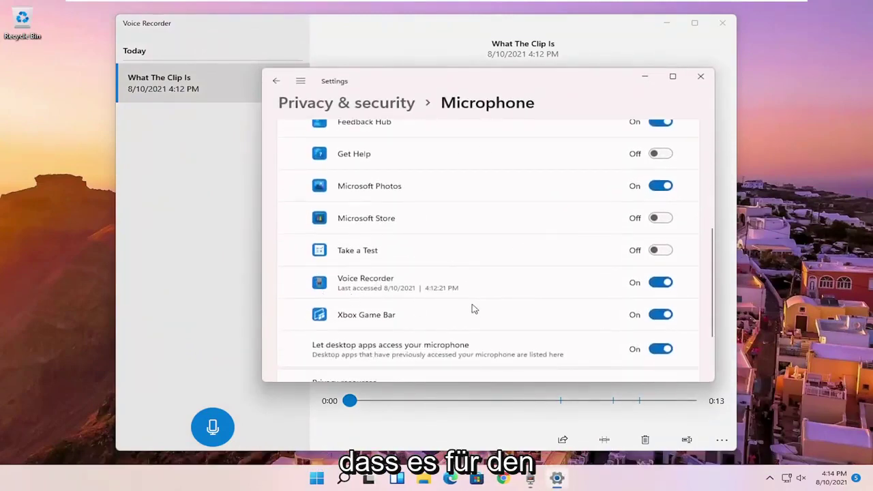
{"action": "scroll", "coordinate": [464, 286], "scroll_direction": "down", "scroll_amount": 2}
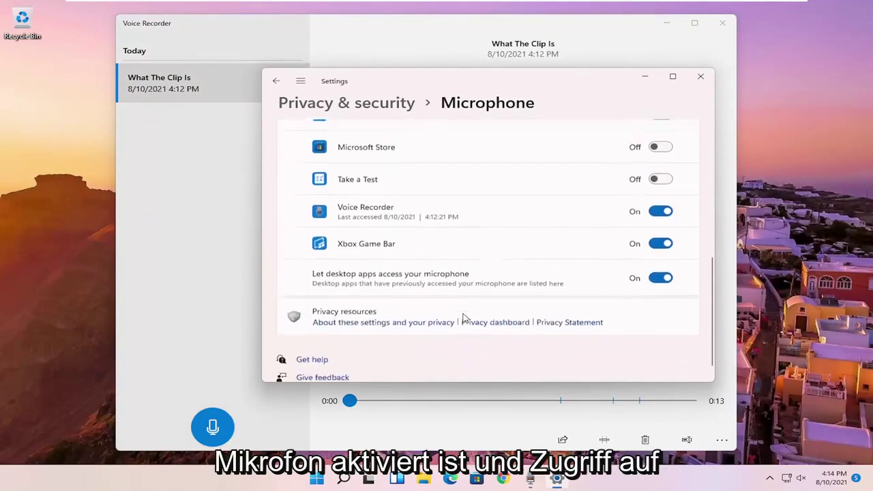
Step: Close Settings and Voice Recorder, then relaunch Voice Recorder by searching 'audio'
{"action": "left_click", "coordinate": [701, 78]}
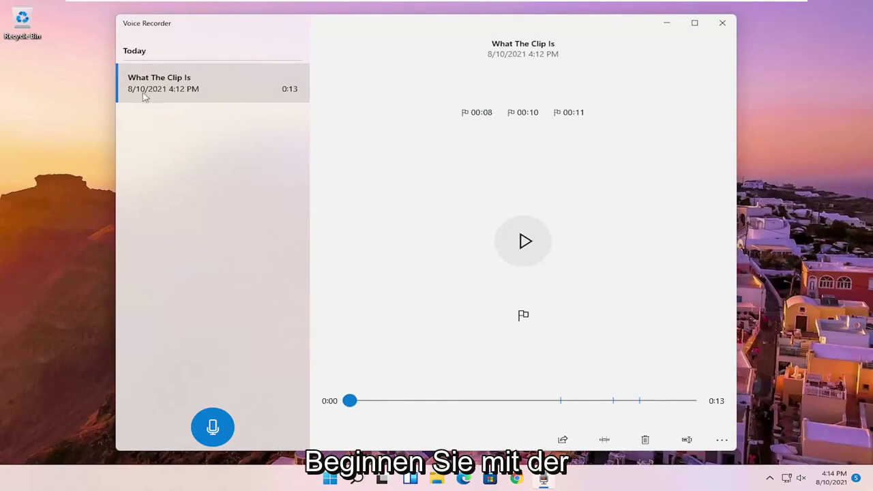
{"action": "left_click", "coordinate": [722, 23]}
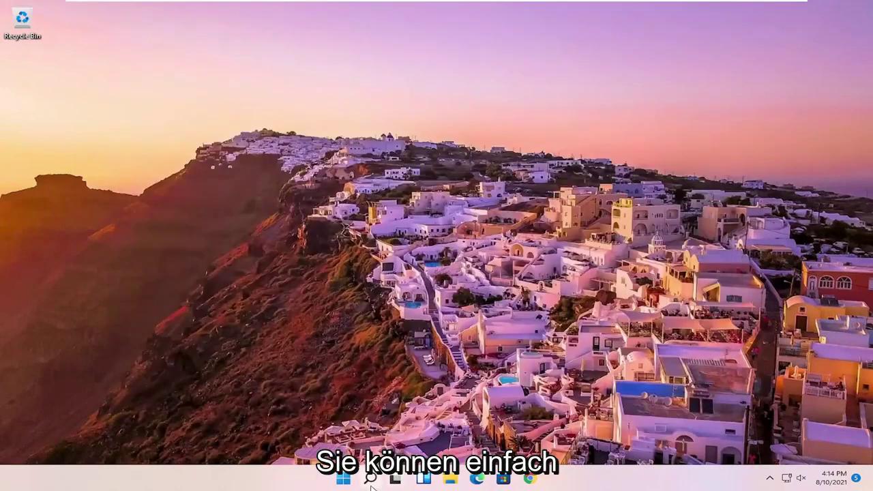
{"action": "left_click", "coordinate": [371, 481]}
{"action": "type", "text": "audio"}
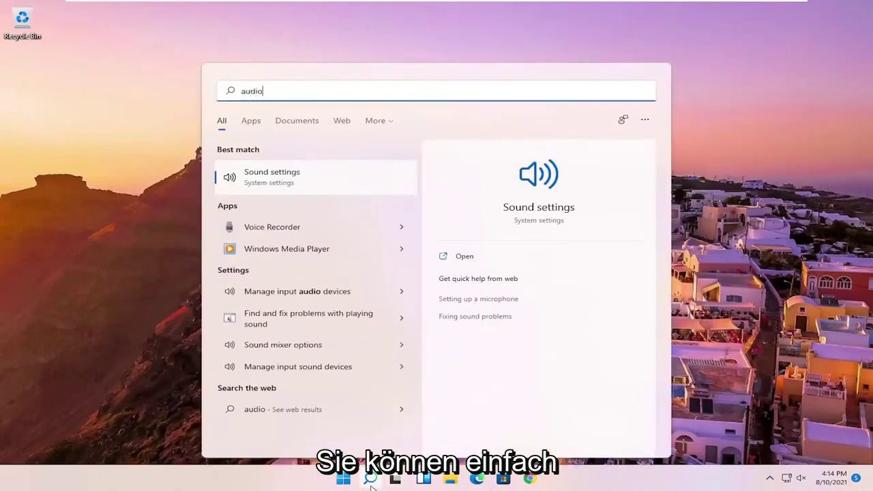
{"action": "left_click", "coordinate": [305, 227]}
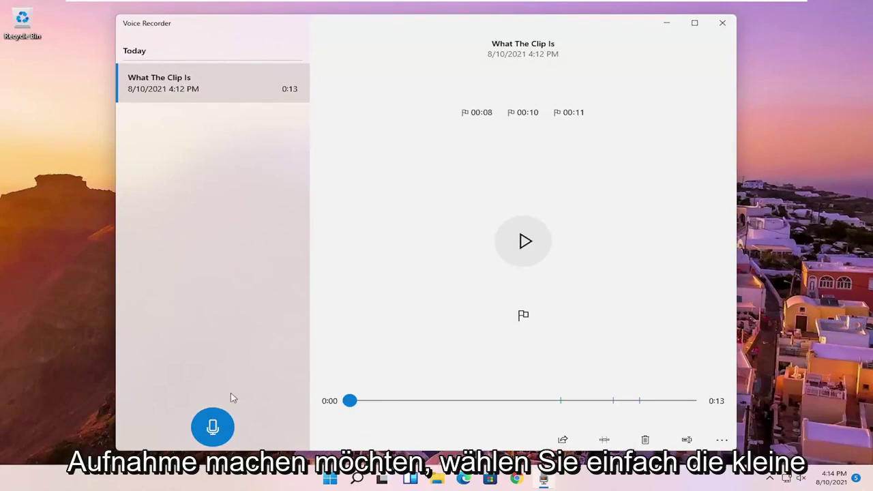
Step: Make a new 2-second recording, then close Voice Recorder
{"action": "left_click", "coordinate": [219, 429]}
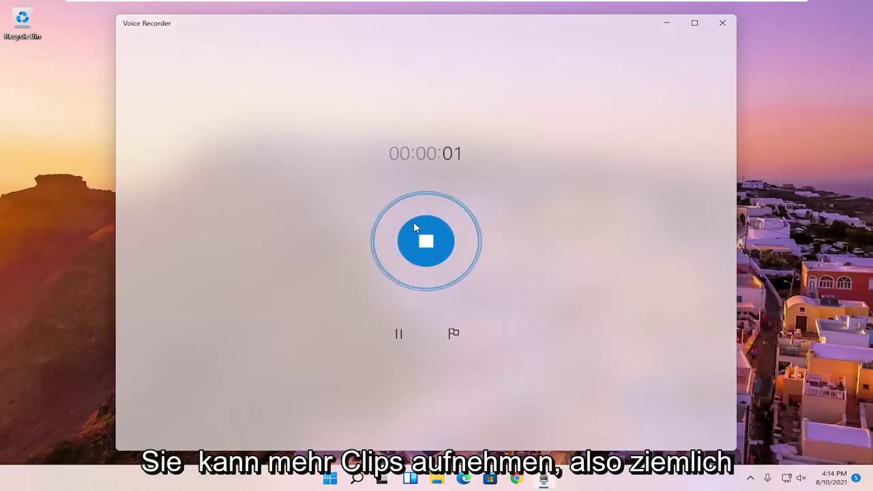
{"action": "left_click", "coordinate": [429, 243]}
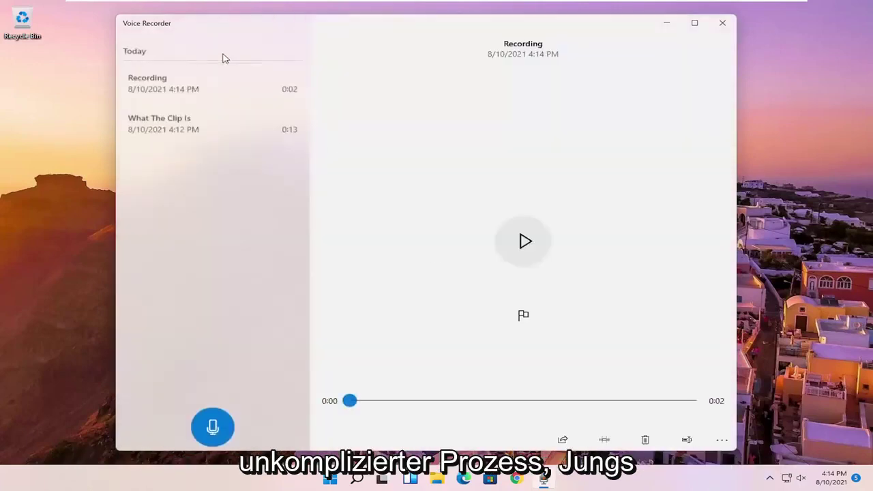
{"action": "left_click", "coordinate": [722, 24]}
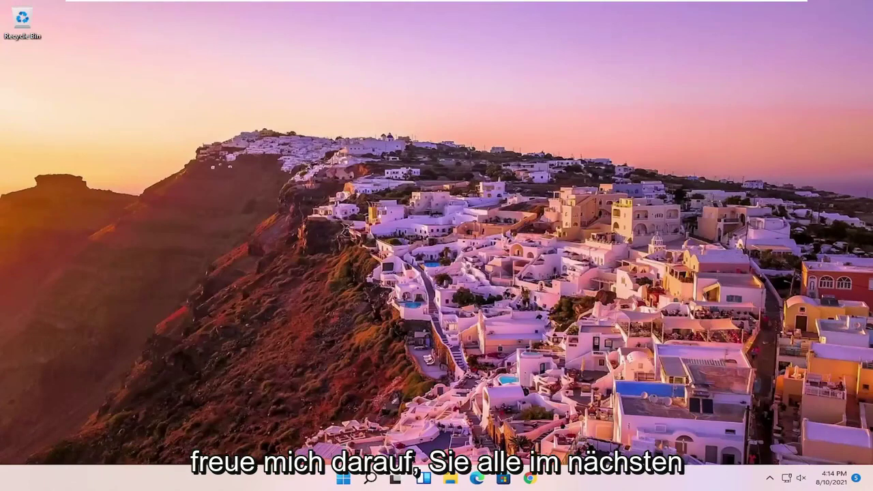